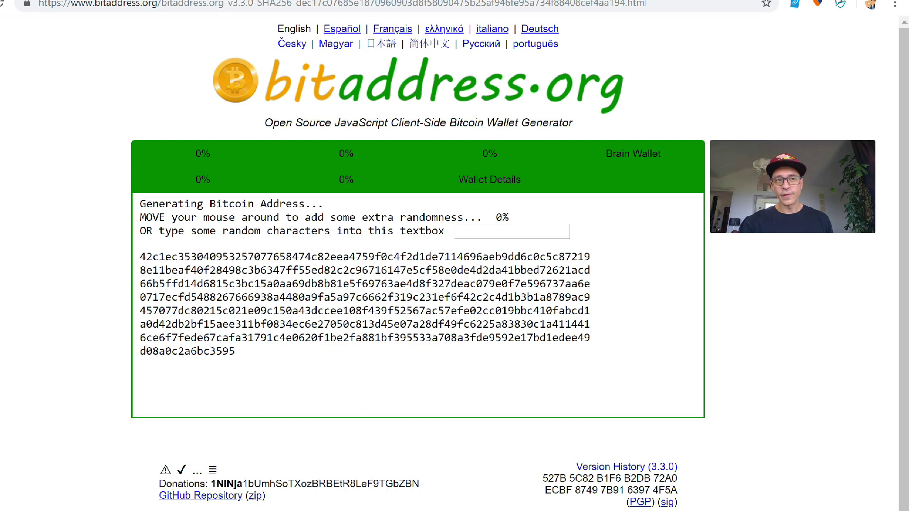
Bring up the bitaddress.org Generating Bitcoin Address screen with randomness still at 0%.
mouse_move(786, 509)
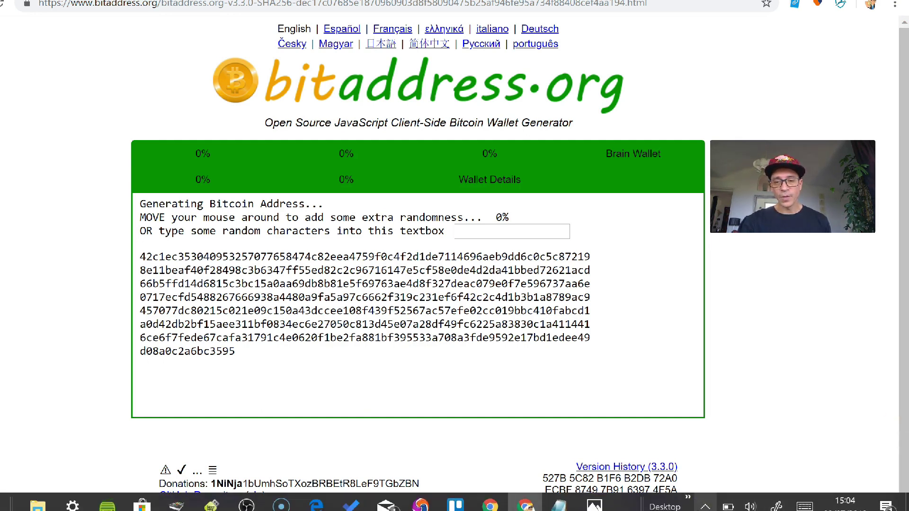
Switch WiFi off from the taskbar network flyout and return to the generator page.
click(705, 507)
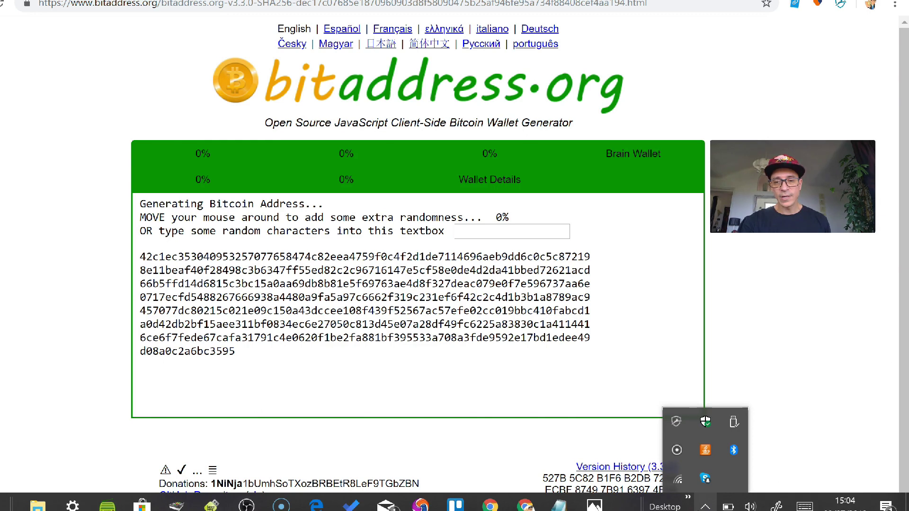
click(678, 479)
click(696, 478)
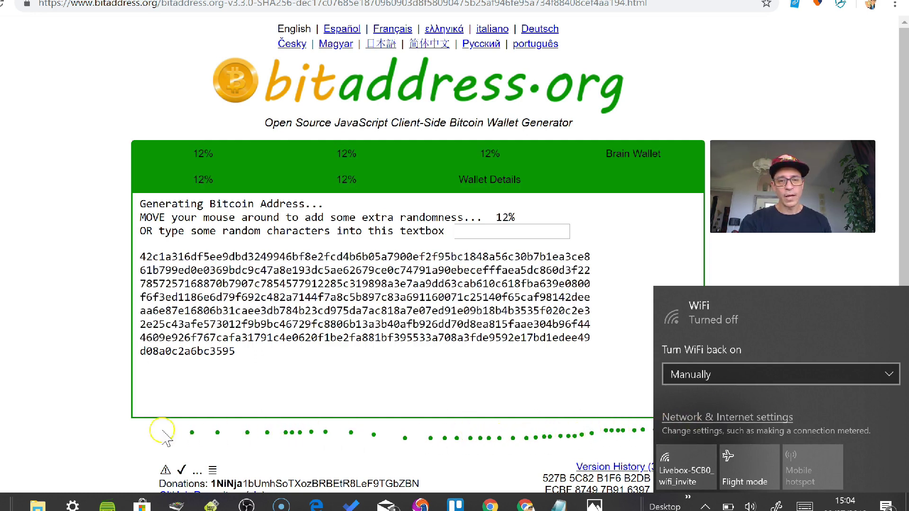
click(74, 172)
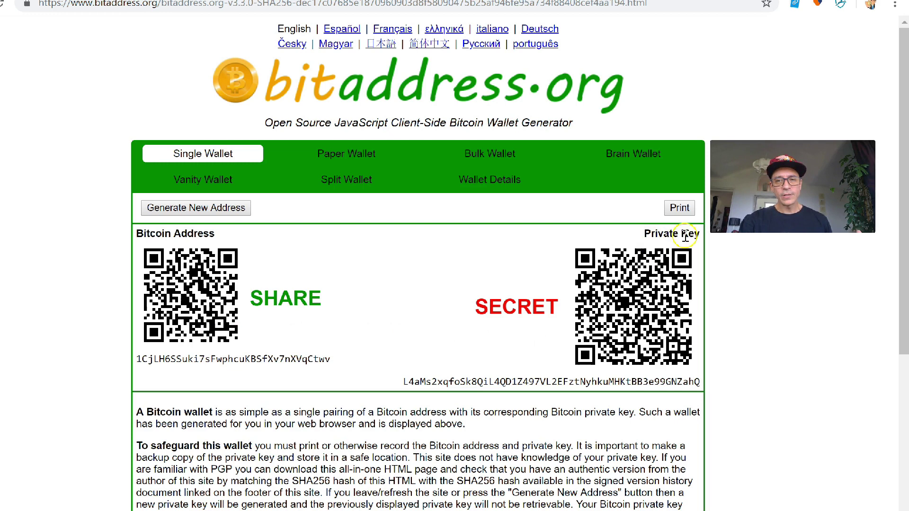
Select and clear parts of the Private Key heading and key text.
drag(644, 233, 693, 234)
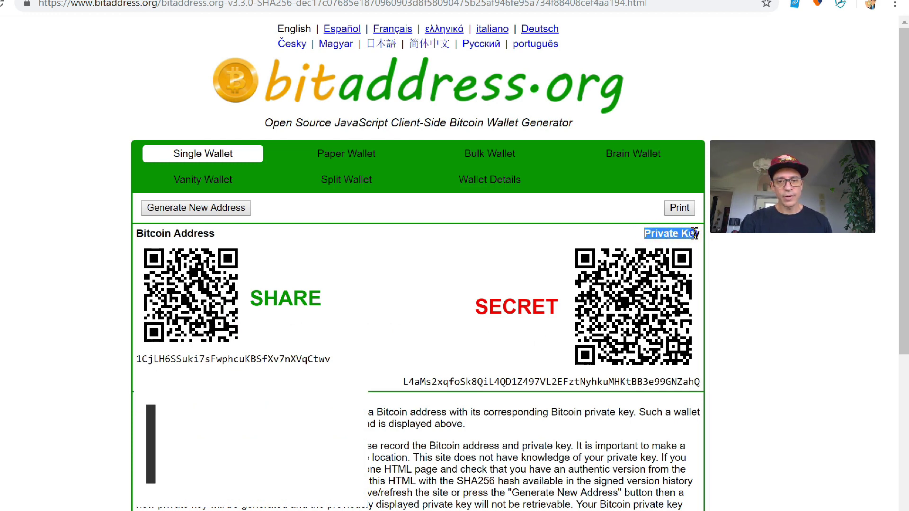
click(675, 234)
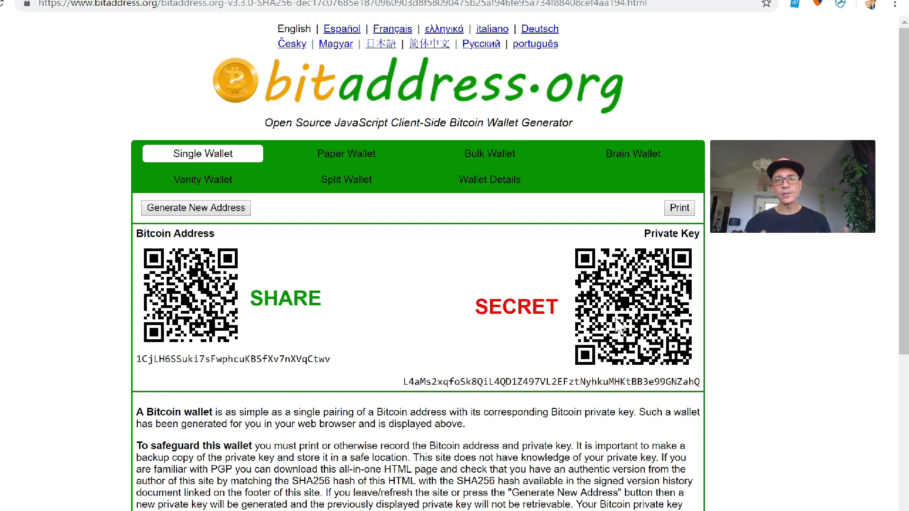
click(514, 349)
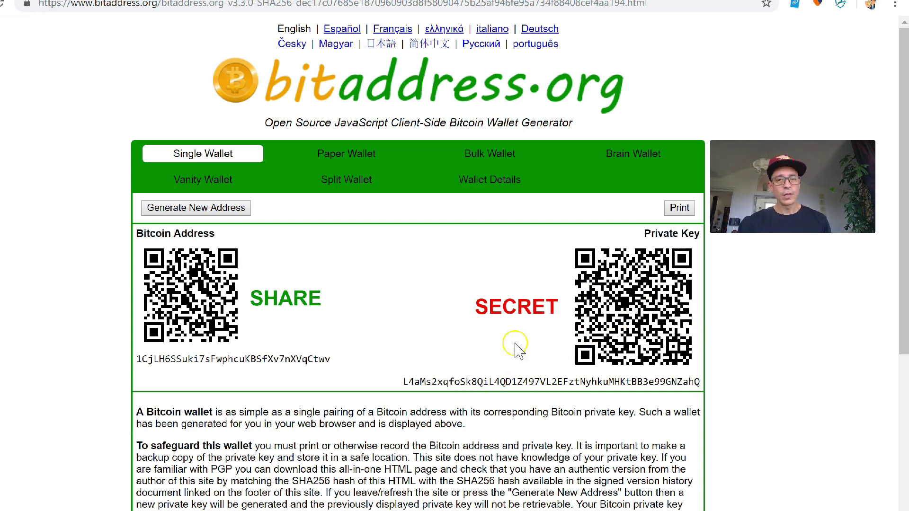
drag(454, 382, 763, 397)
click(487, 386)
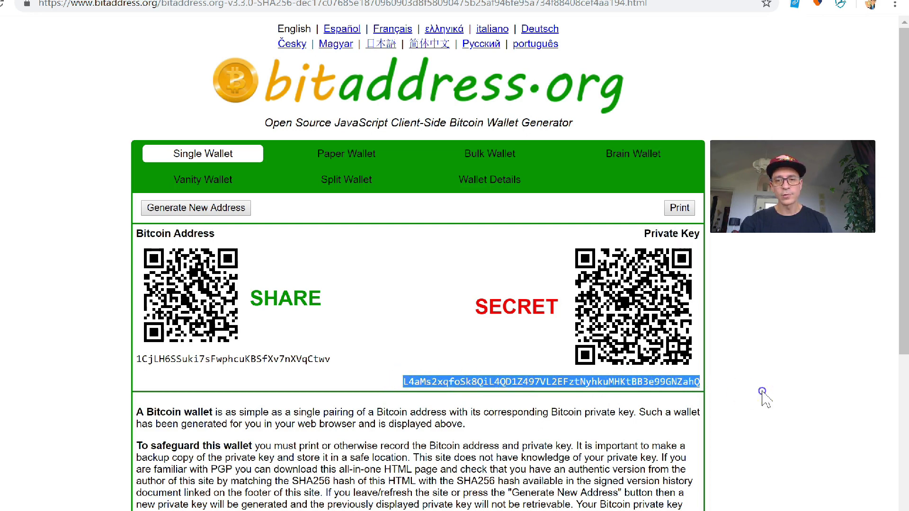
click(514, 379)
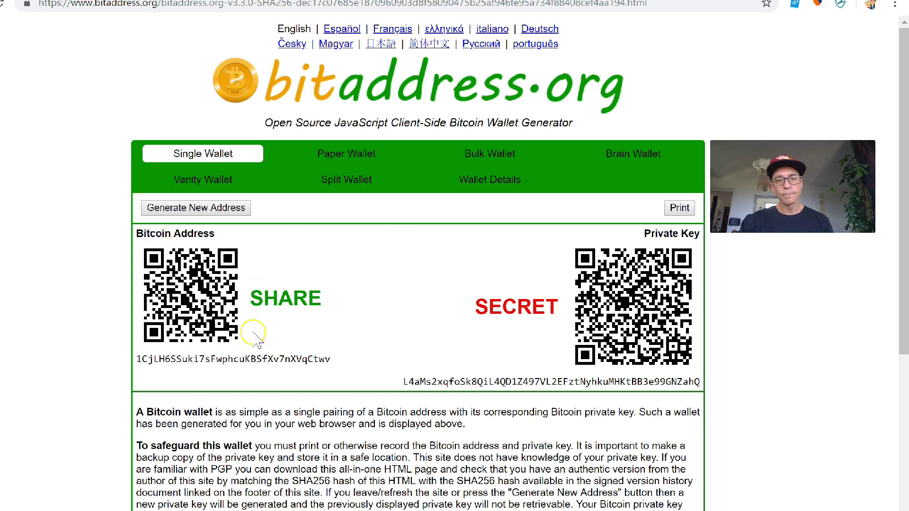
Select the whole Bitcoin address, then the entire private key string.
triple_click(284, 303)
click(290, 299)
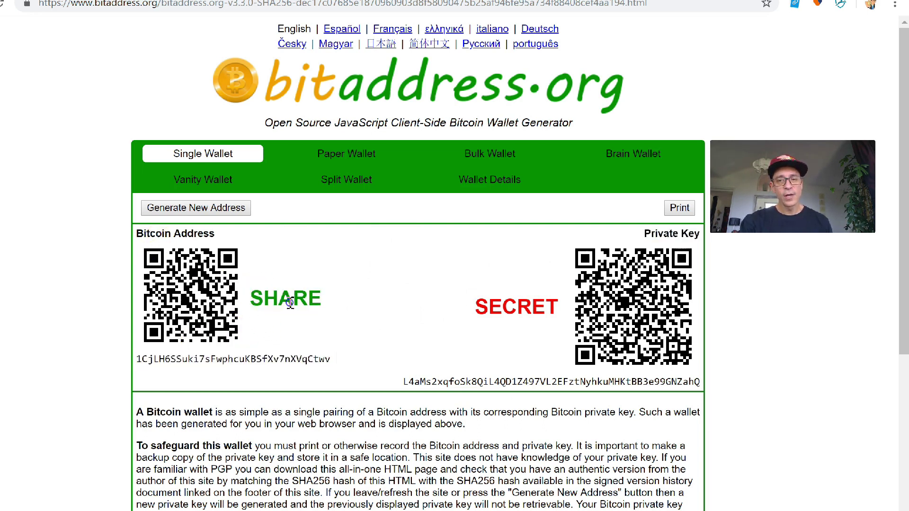
click(284, 354)
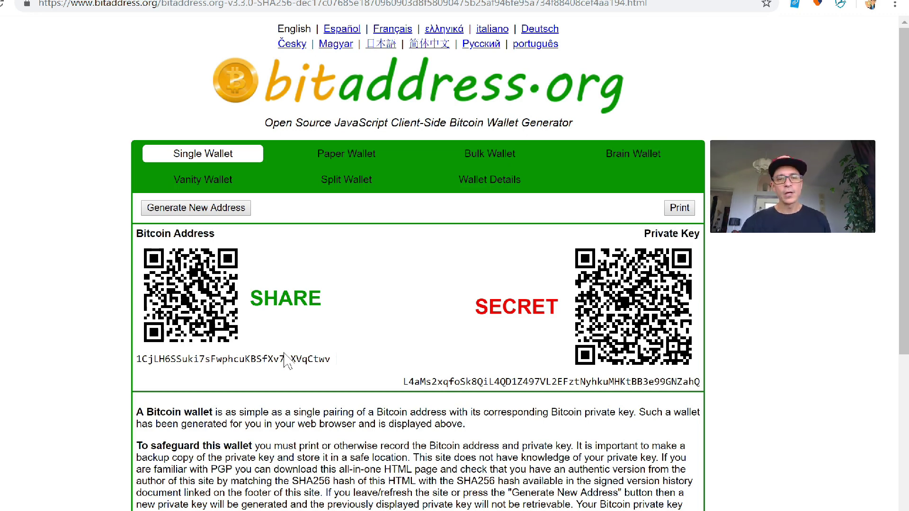
drag(181, 360, 261, 360)
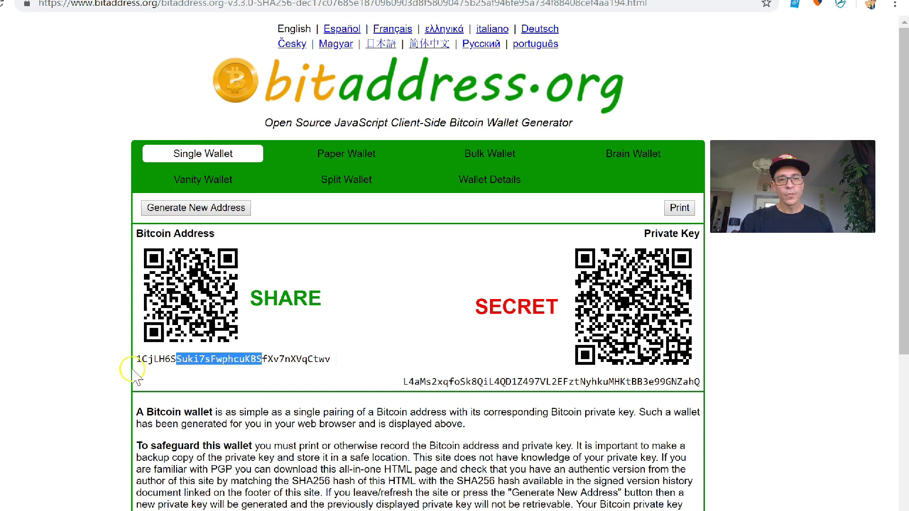
drag(125, 367, 361, 367)
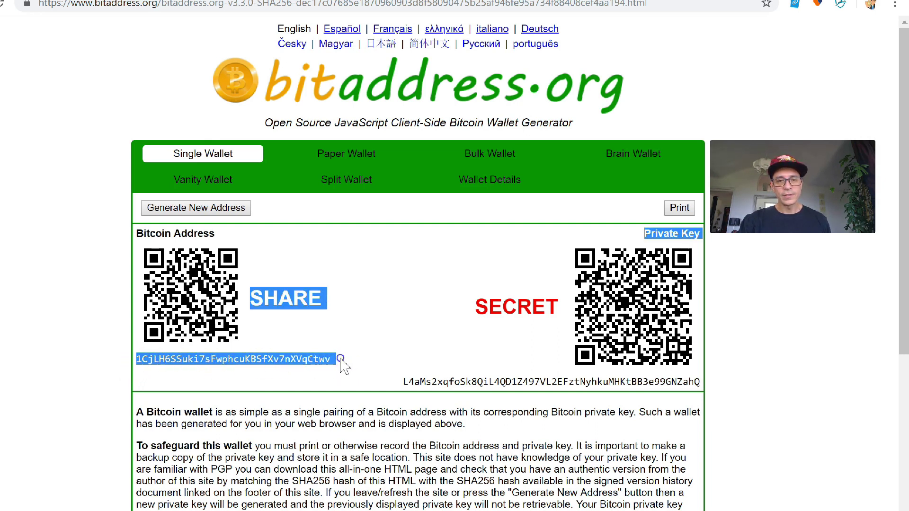
click(324, 360)
double_click(279, 359)
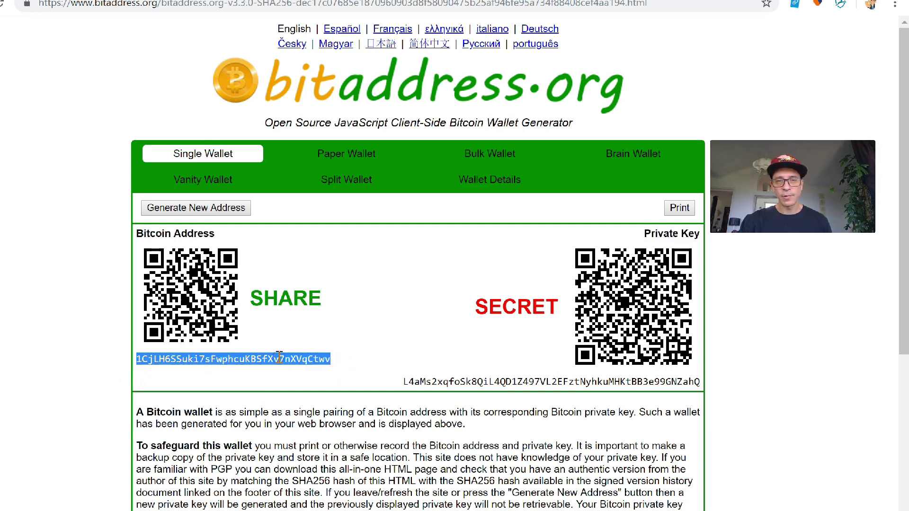
click(544, 384)
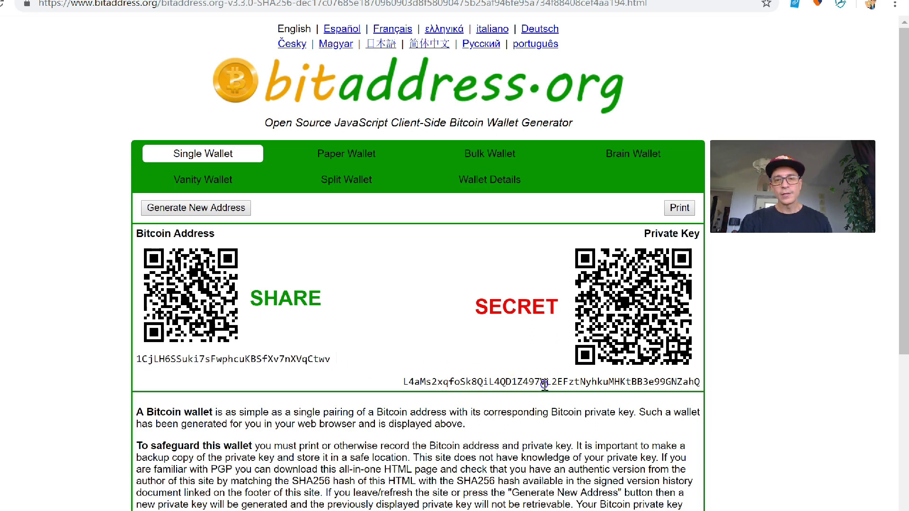
double_click(545, 384)
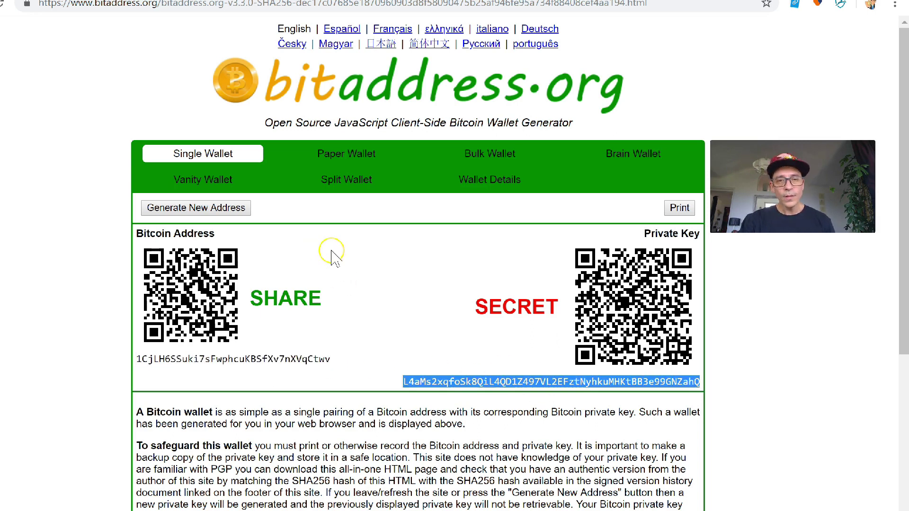
scroll(341, 265, down, 4)
scroll(358, 251, up, 4)
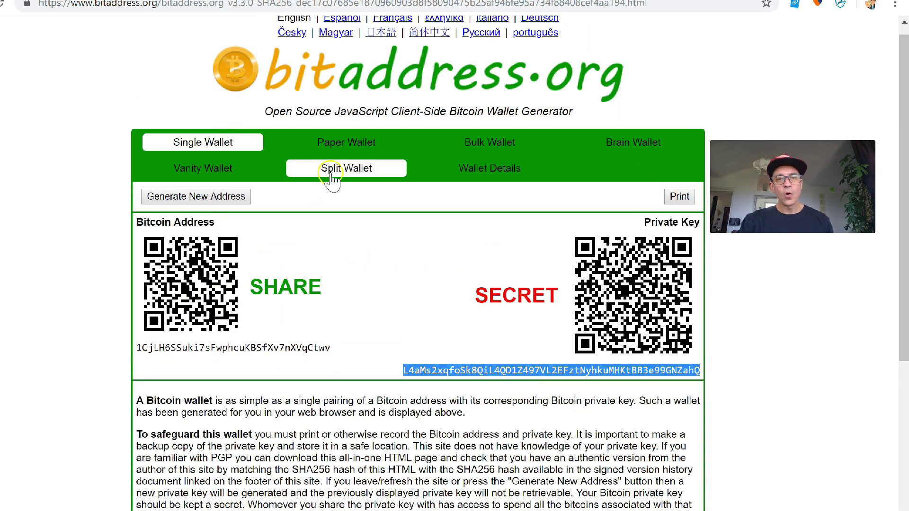
Switch to the Paper Wallet tab and scroll through the three generated paper wallets.
click(337, 143)
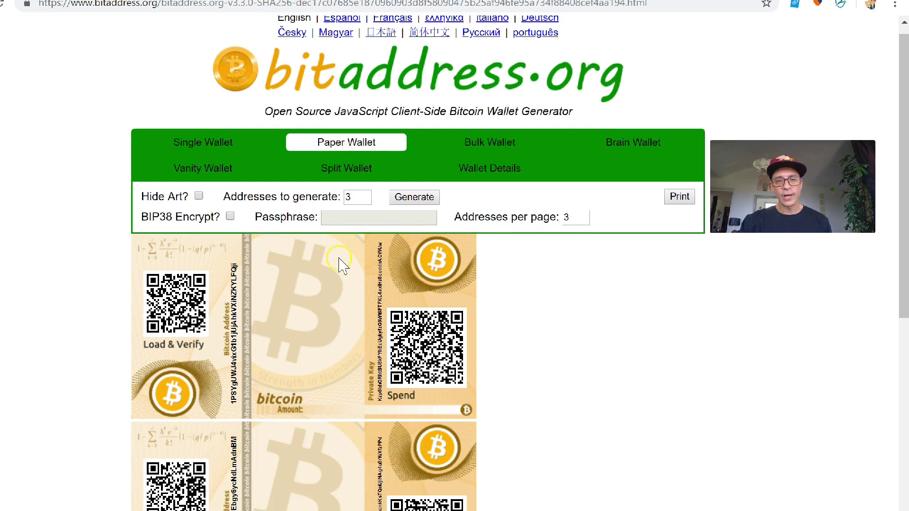
scroll(341, 263, down, 4)
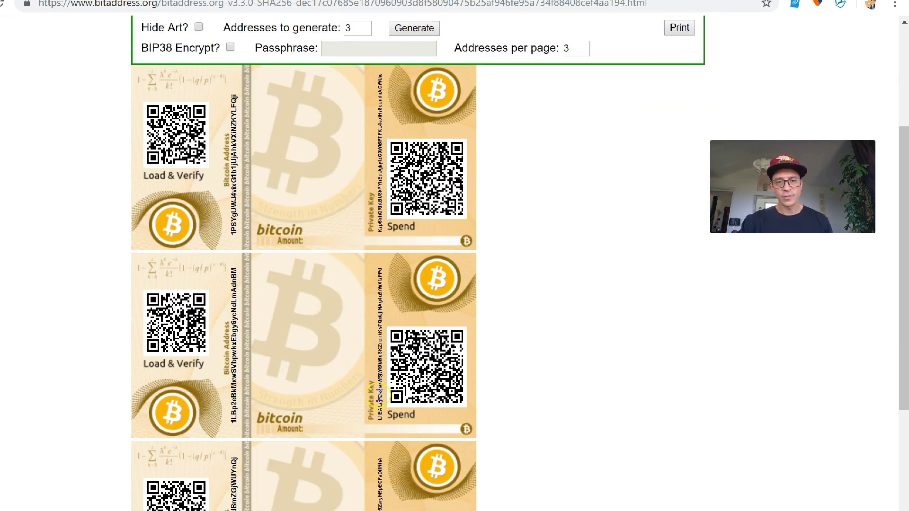
scroll(341, 426, down, 2)
scroll(336, 400, up, 1)
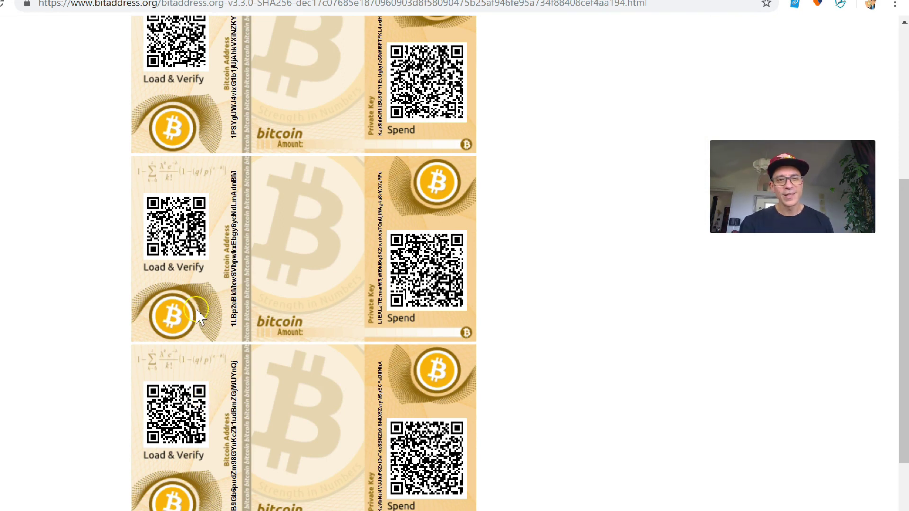
scroll(199, 312, up, 2)
click(171, 127)
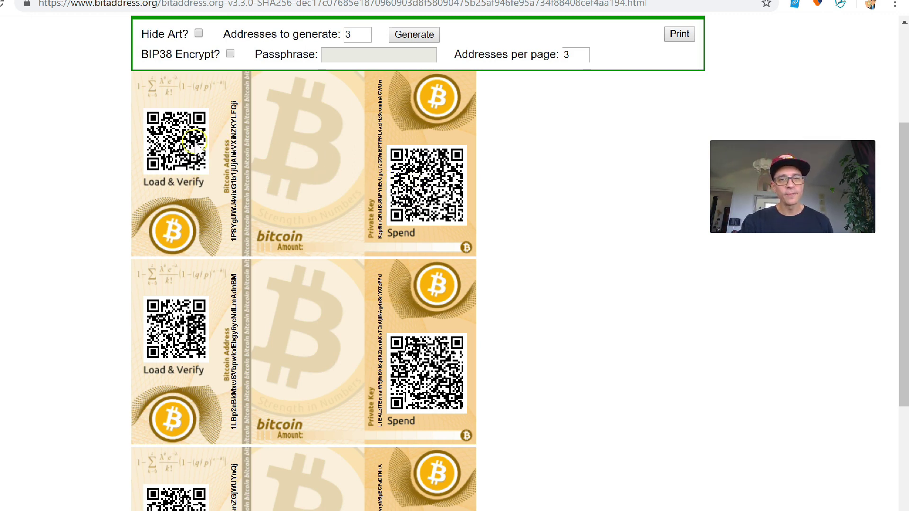
Highlight the first paper wallet's Bitcoin address, then clear the selection.
drag(231, 221, 245, 166)
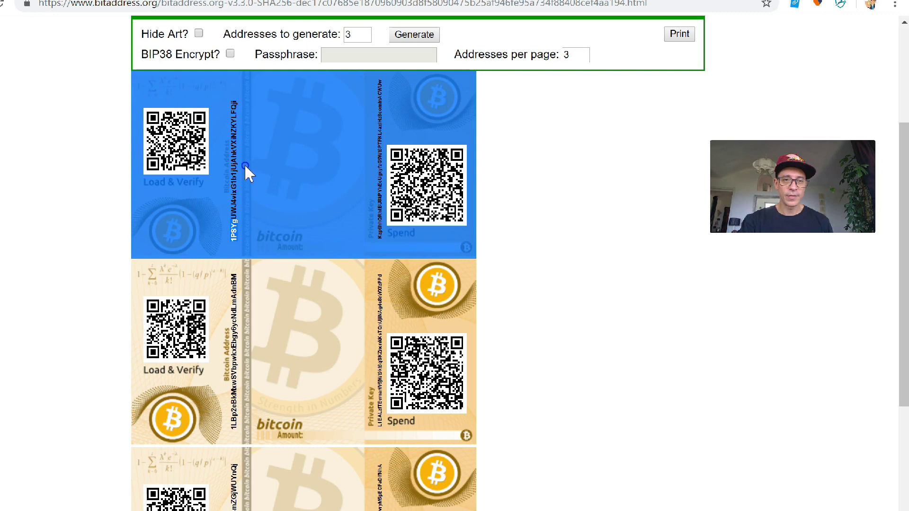
click(232, 153)
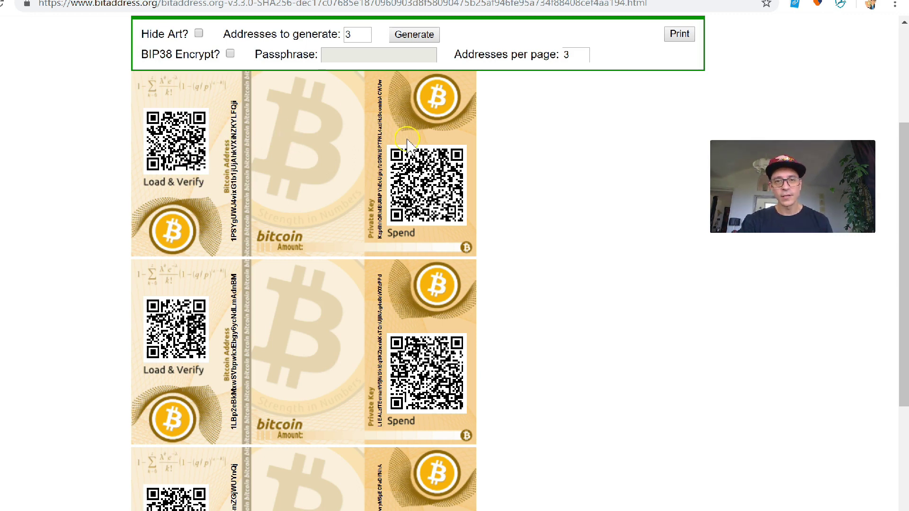
scroll(408, 142, up, 3)
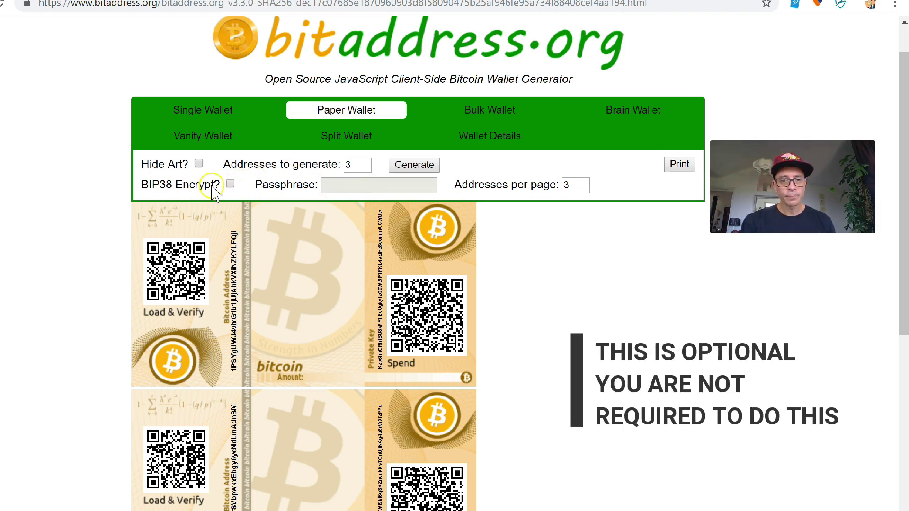
Enable BIP38 Encrypt and Hide Art, and set Addresses to generate to 7.
click(230, 184)
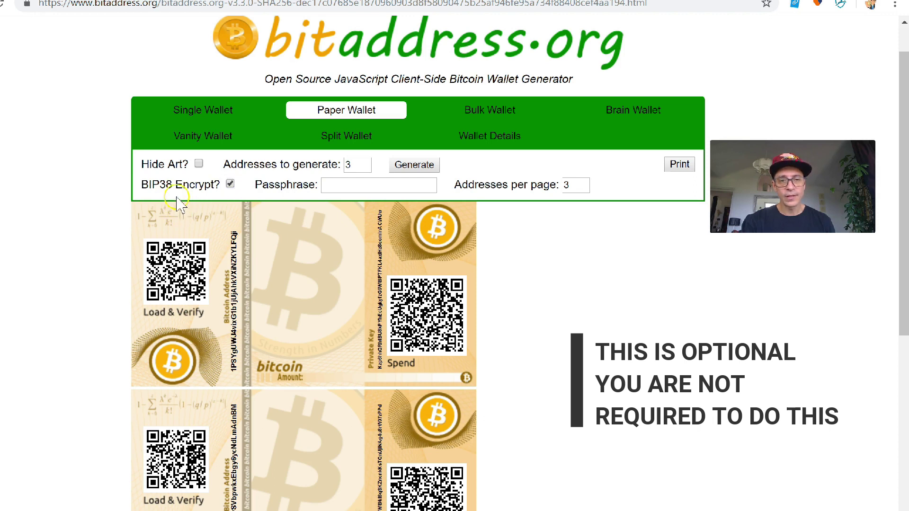
click(140, 163)
click(198, 164)
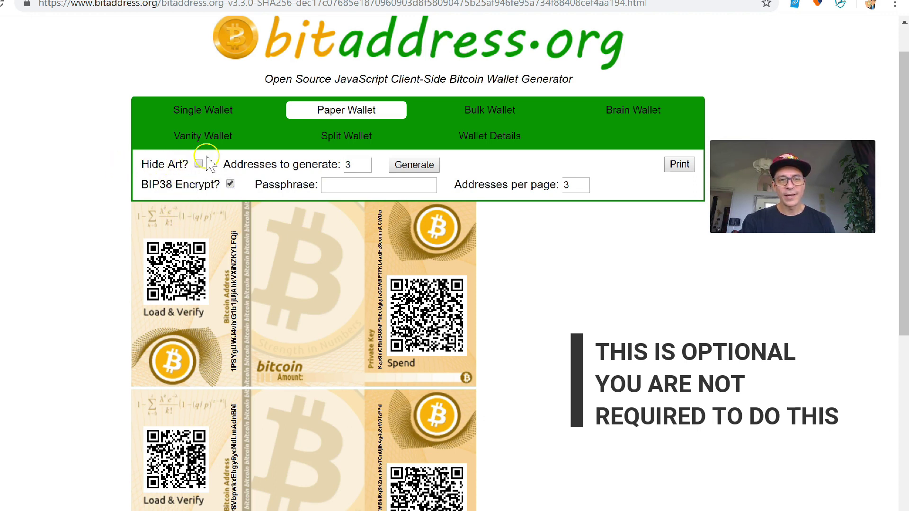
click(501, 339)
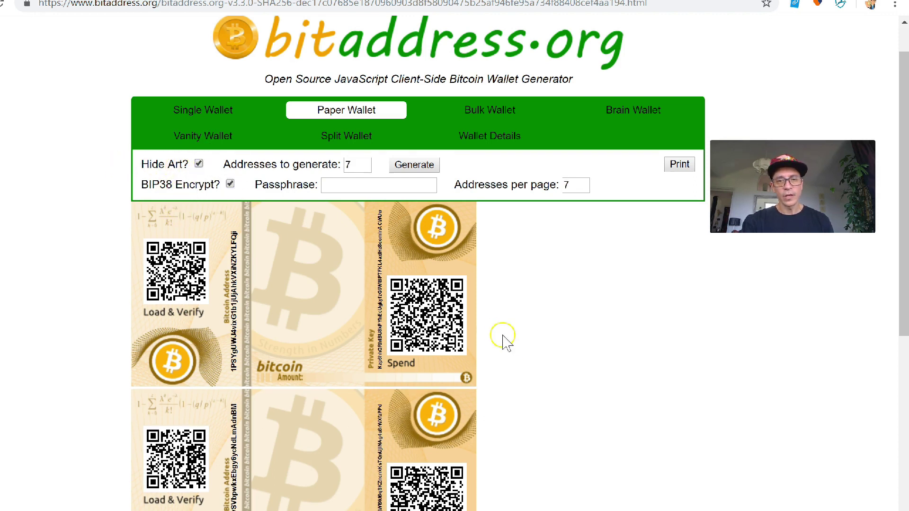
click(345, 318)
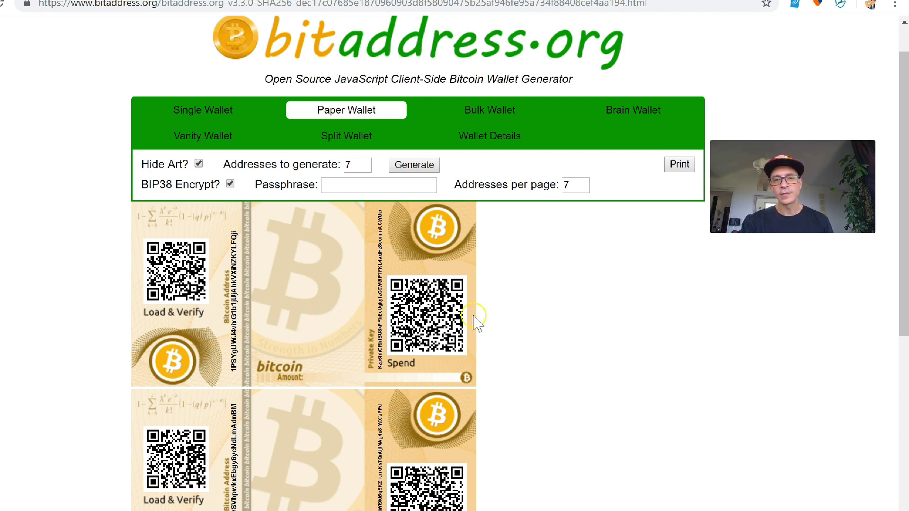
click(428, 316)
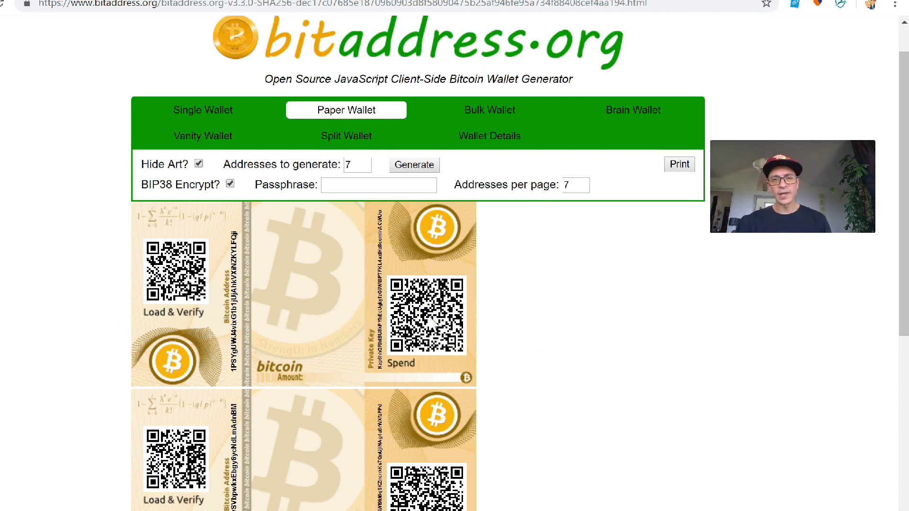
click(412, 350)
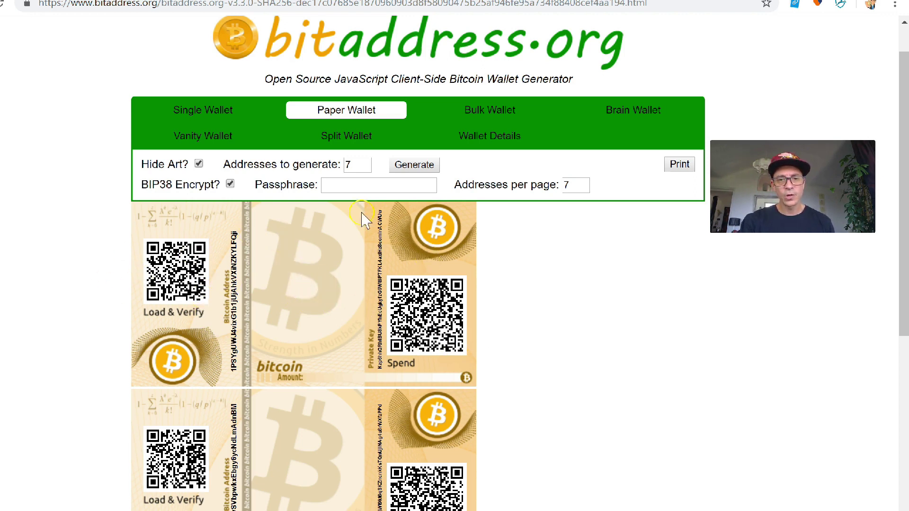
Enter the BIP38 encryption passphrase in the Passphrase field.
click(344, 188)
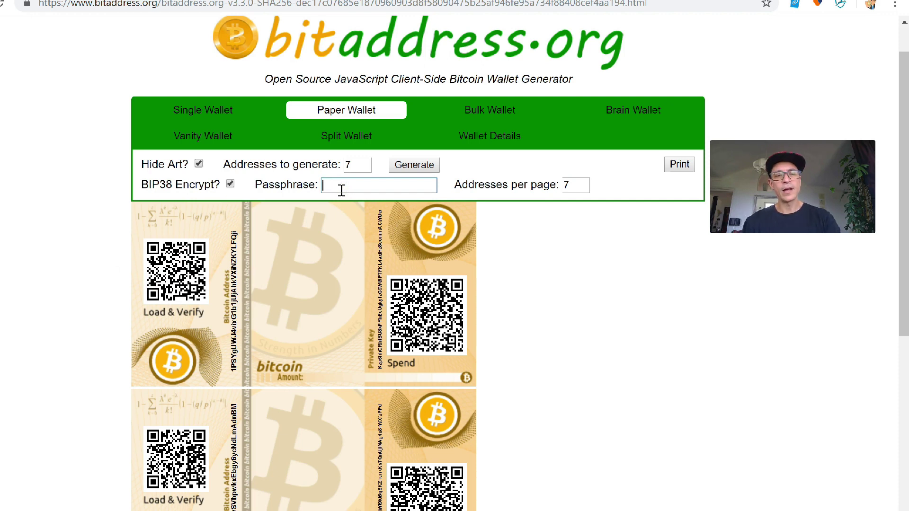
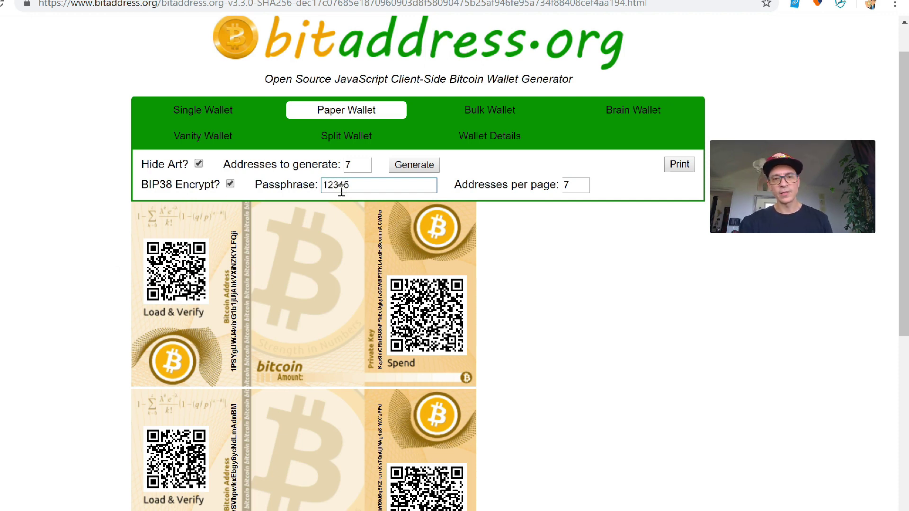
click(341, 191)
click(383, 189)
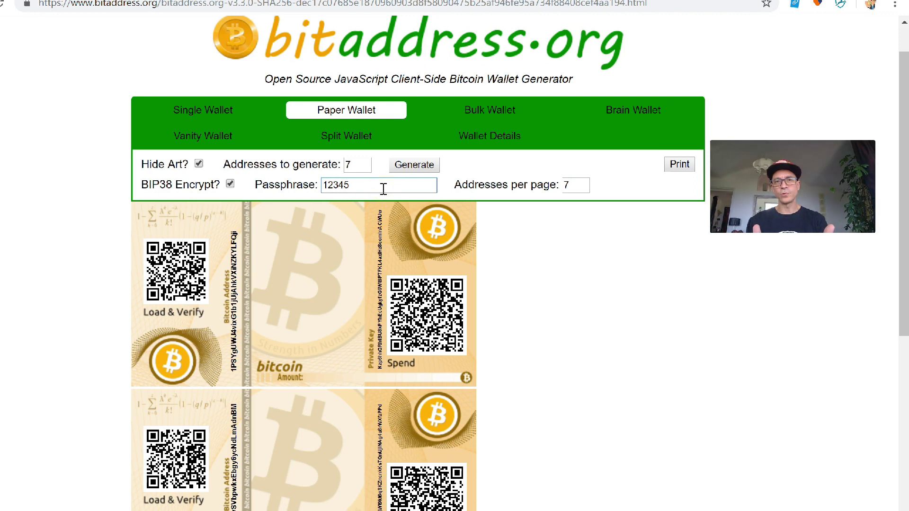
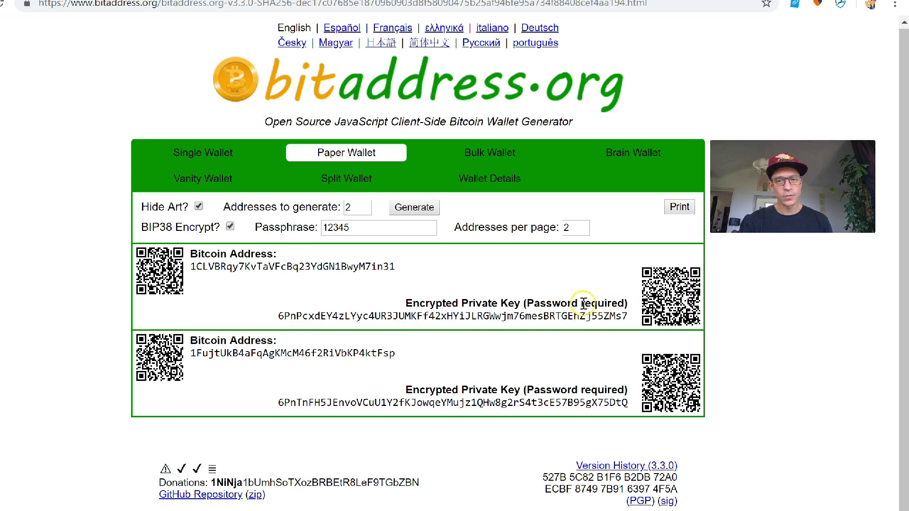
Copy the first encrypted private key and load its details in Wallet Details.
drag(280, 316, 630, 317)
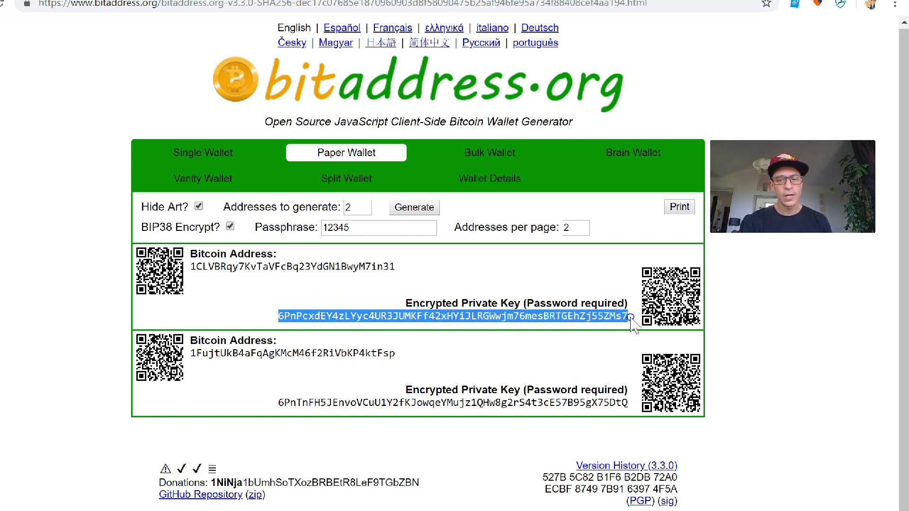
right_click(574, 321)
click(533, 332)
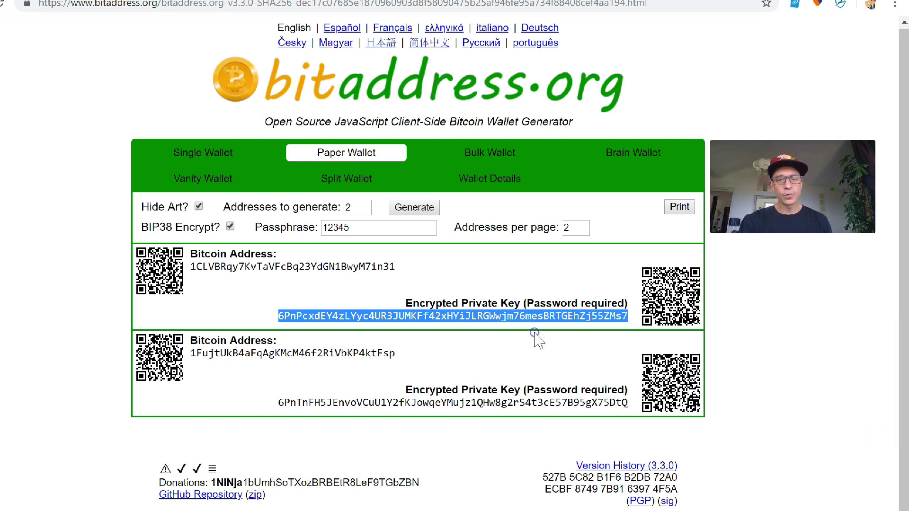
click(485, 185)
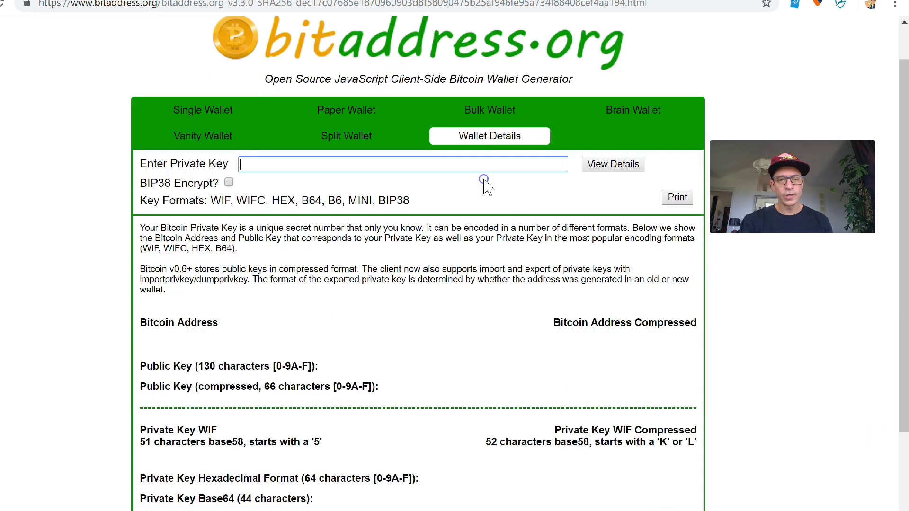
right_click(416, 162)
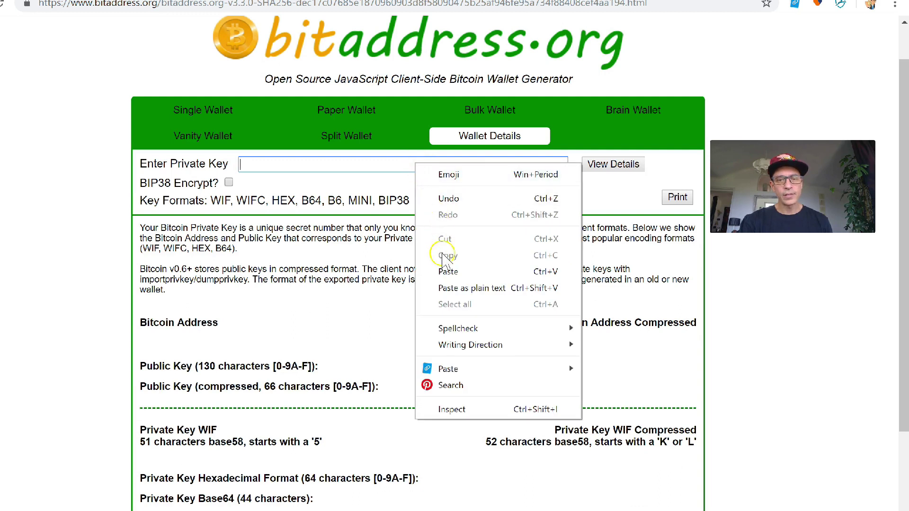
click(442, 271)
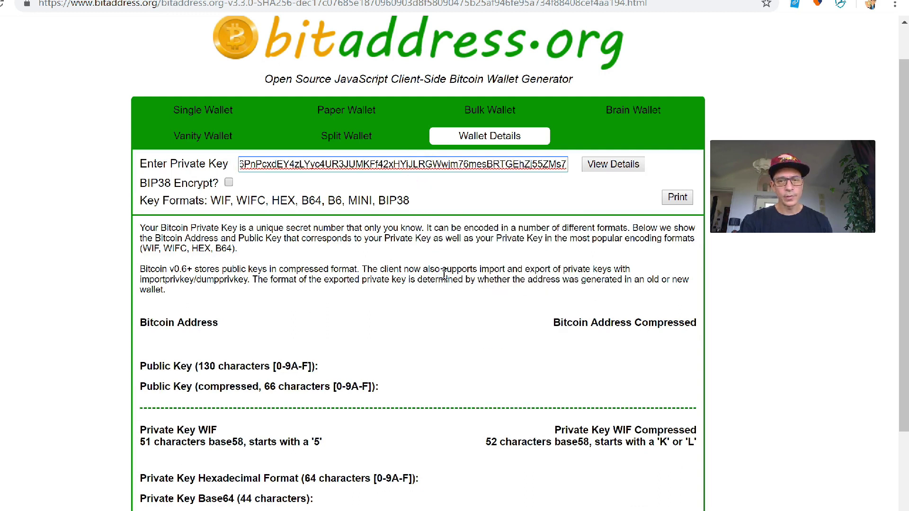
click(604, 166)
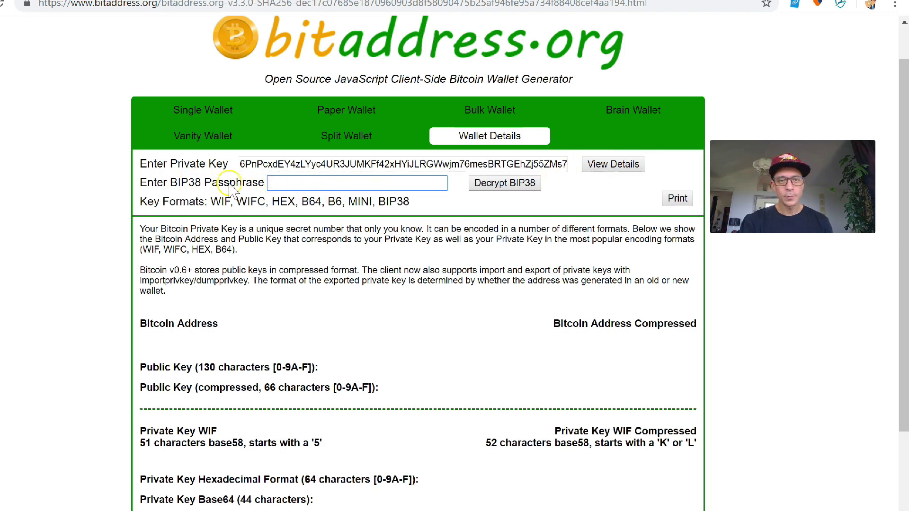
click(315, 189)
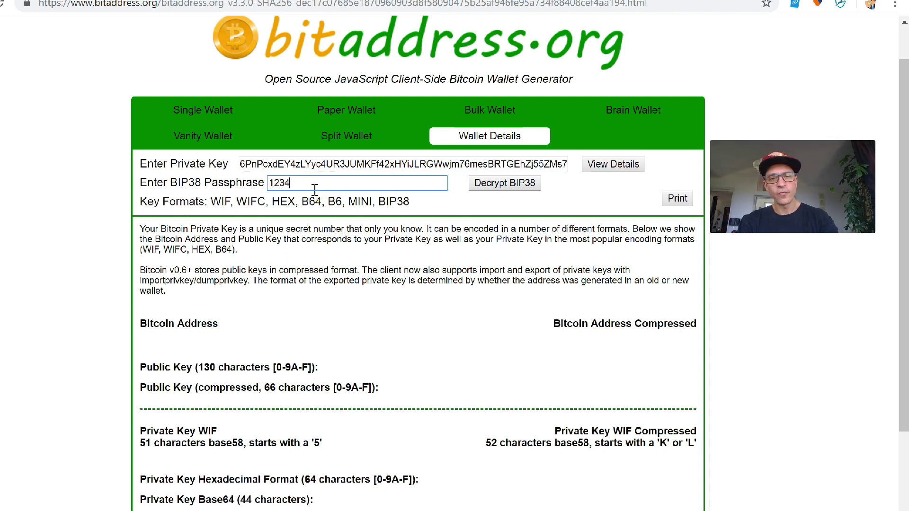
click(304, 190)
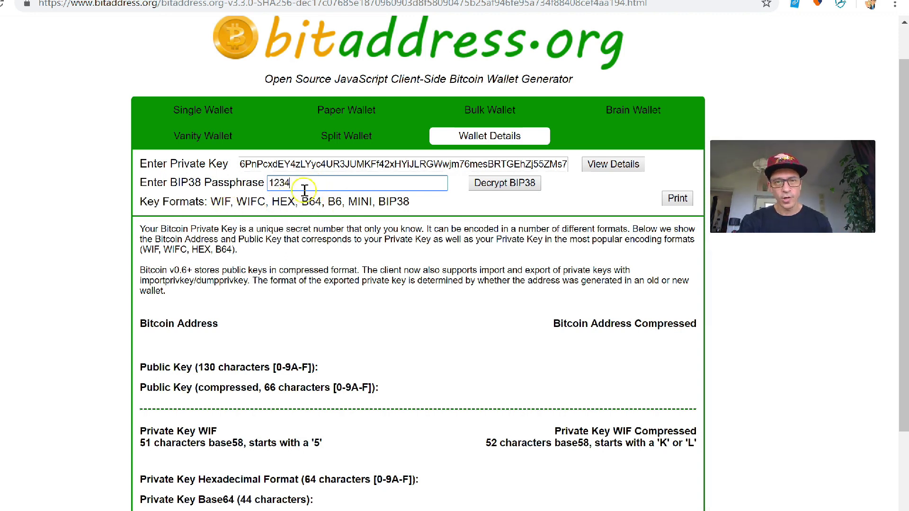
click(503, 185)
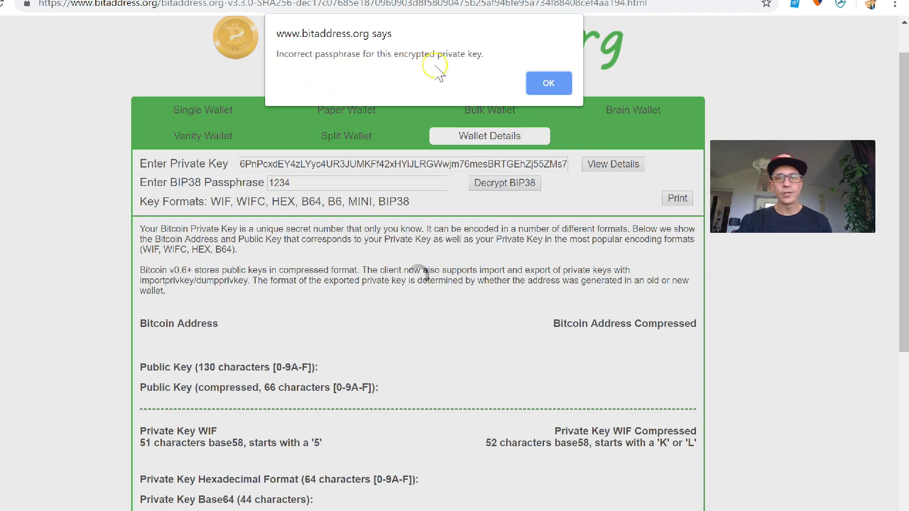
click(546, 83)
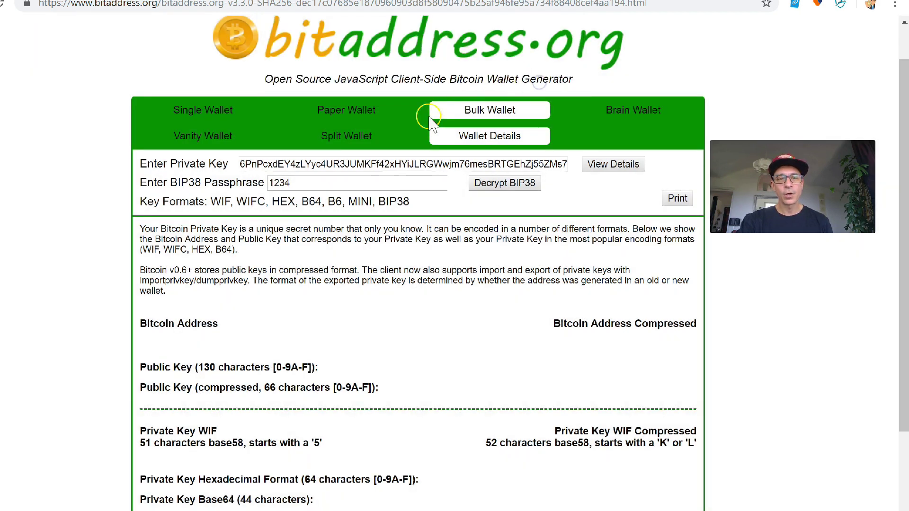
double_click(340, 180)
click(339, 179)
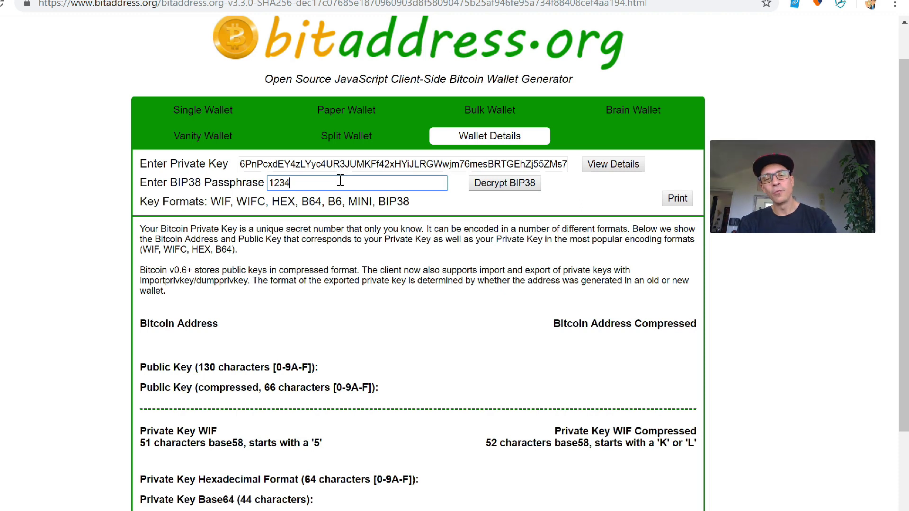
click(482, 183)
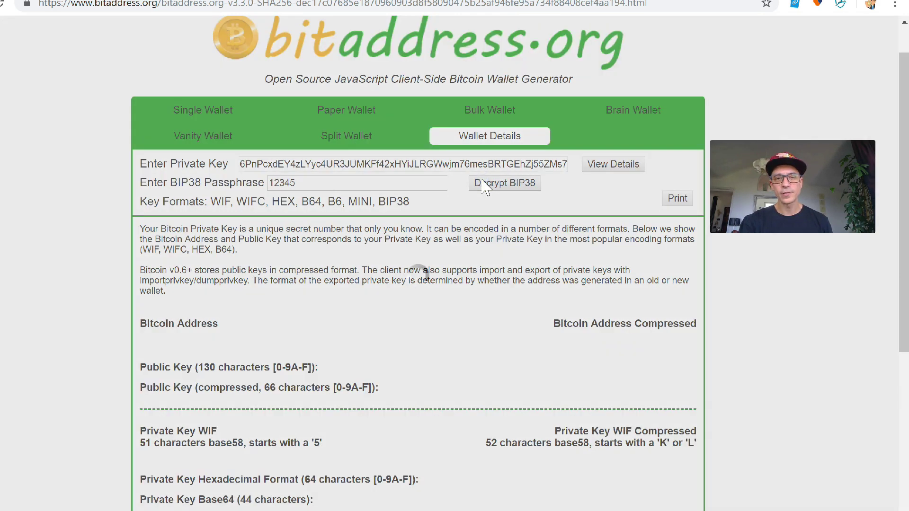
click(348, 204)
click(463, 194)
Review the decrypted addresses, public keys and WIF keys, selecting the uncompressed Bitcoin address.
click(463, 337)
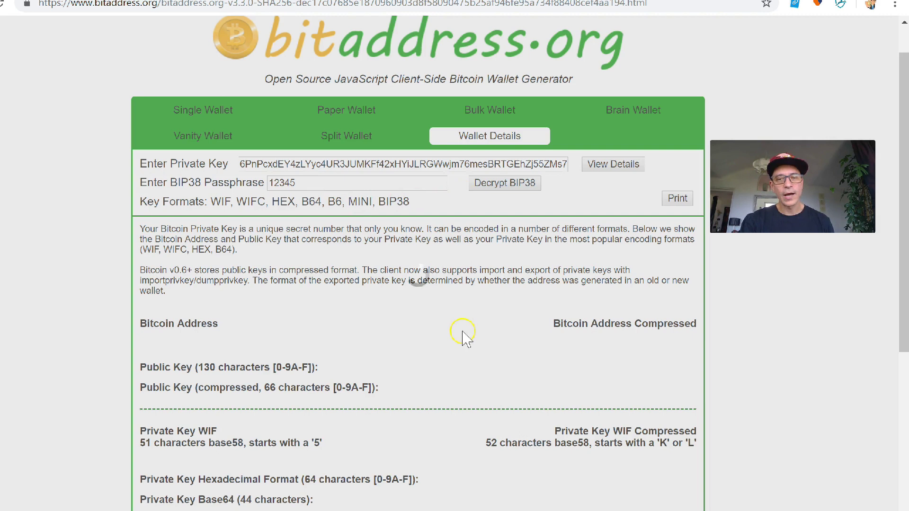
scroll(464, 338, down, 2)
scroll(426, 313, down, 4)
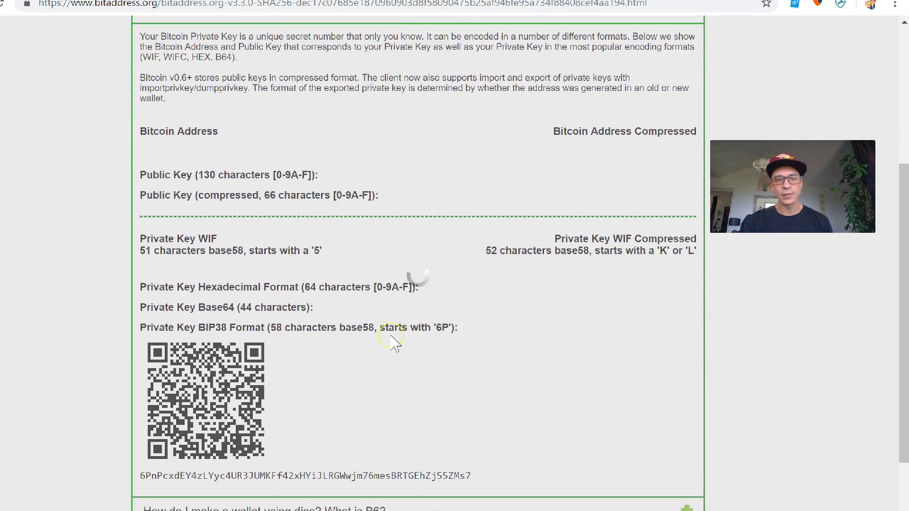
click(379, 339)
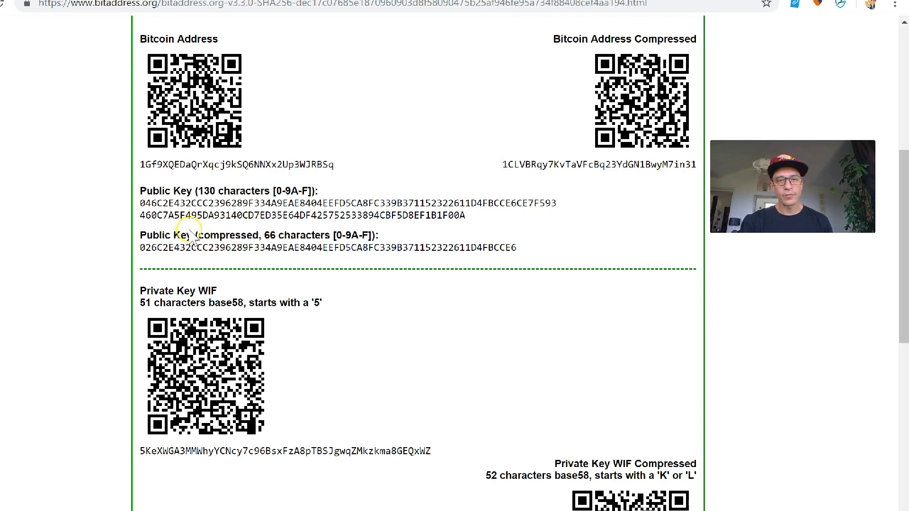
scroll(274, 237, up, 2)
mouse_move(163, 270)
mouse_down()
mouse_move(315, 270)
mouse_move(171, 270)
mouse_up()
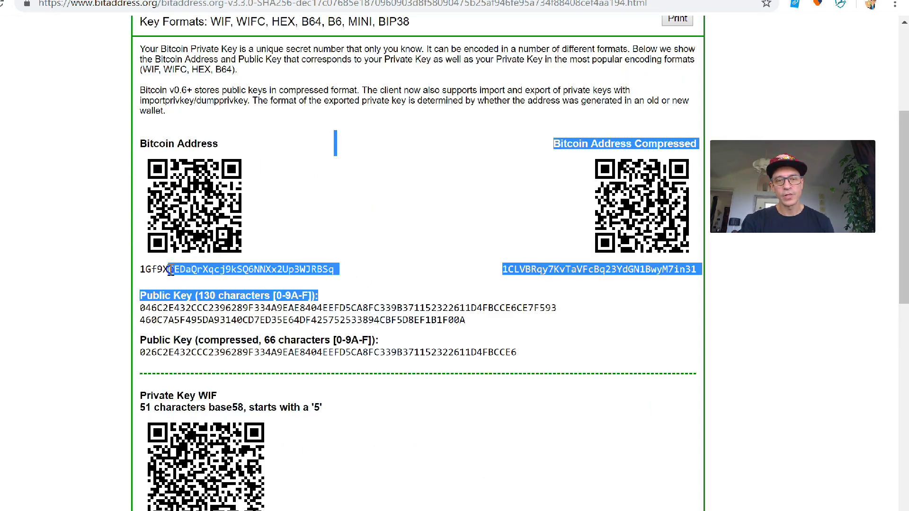
double_click(158, 270)
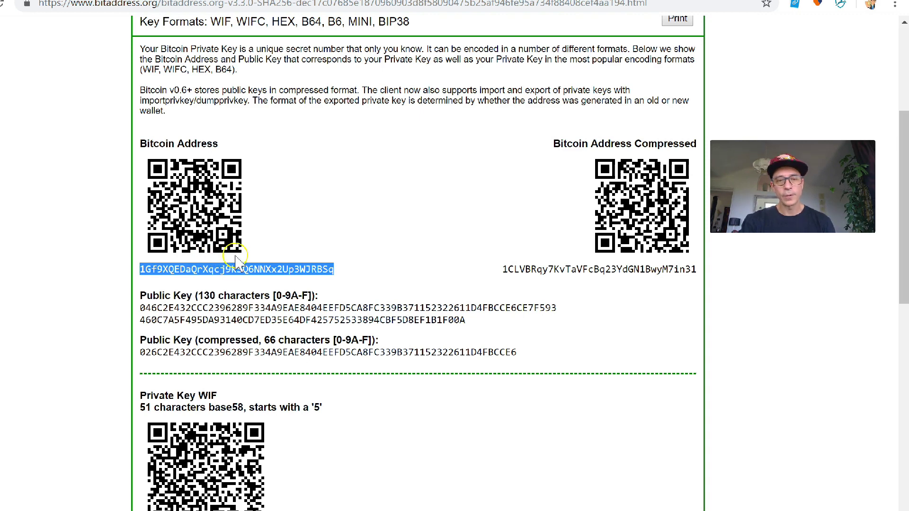
scroll(236, 259, up, 5)
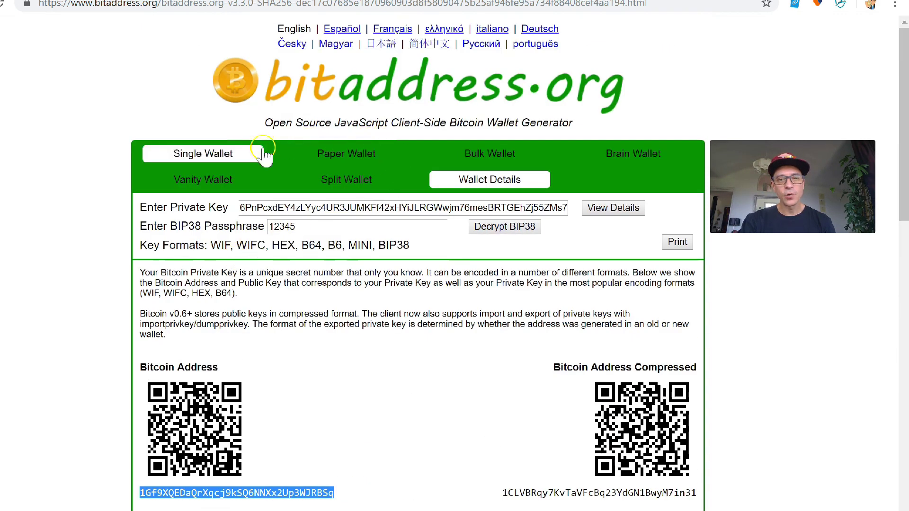
Return to the Paper Wallet page and select the second encrypted private key.
click(193, 155)
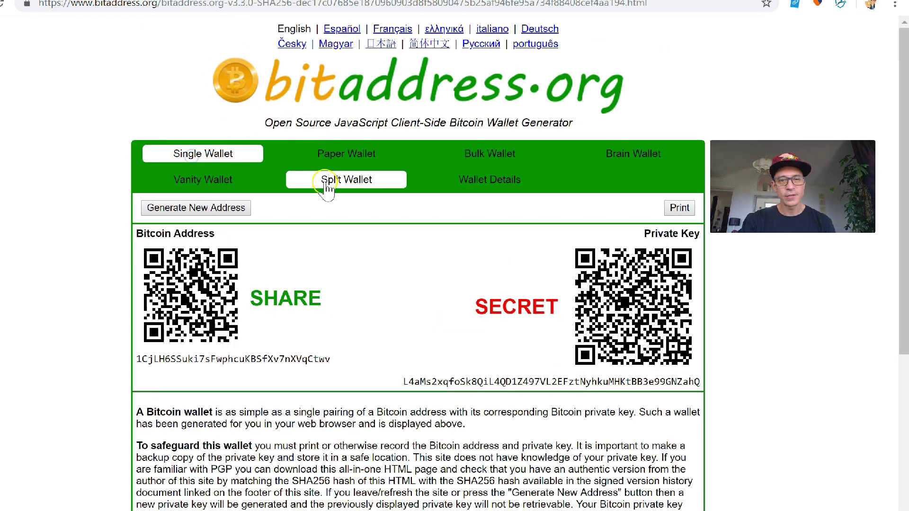
click(327, 158)
drag(348, 410, 276, 403)
key(ctrl+c)
click(645, 410)
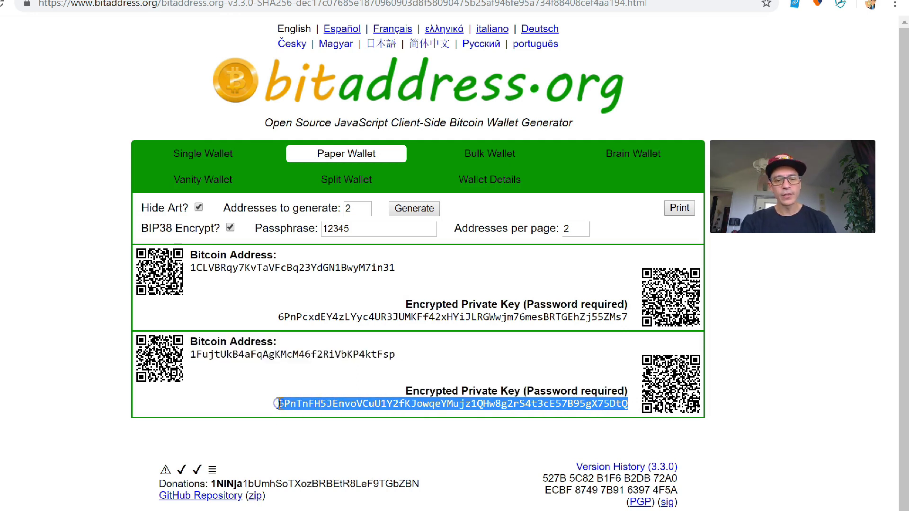
Replace the old key in Wallet Details with the second encrypted private key and view details.
click(490, 180)
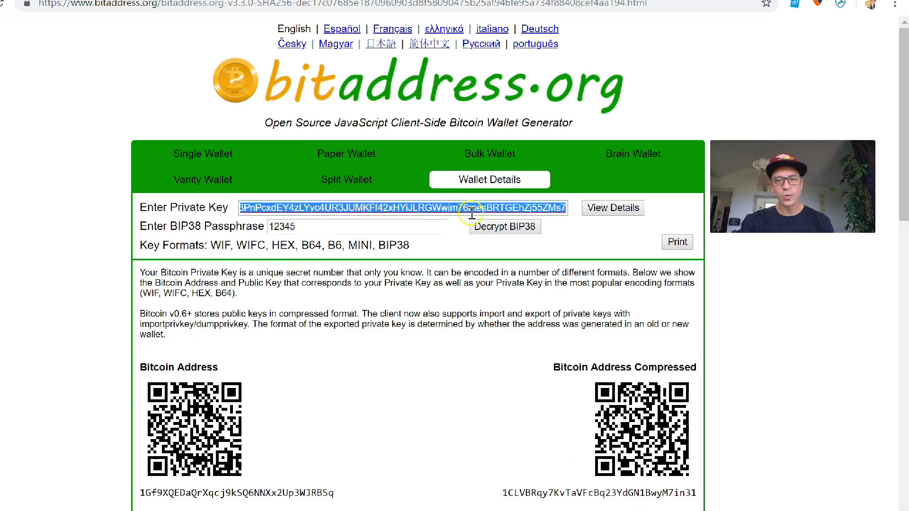
key(Tab)
key(BackSpace)
double_click(299, 209)
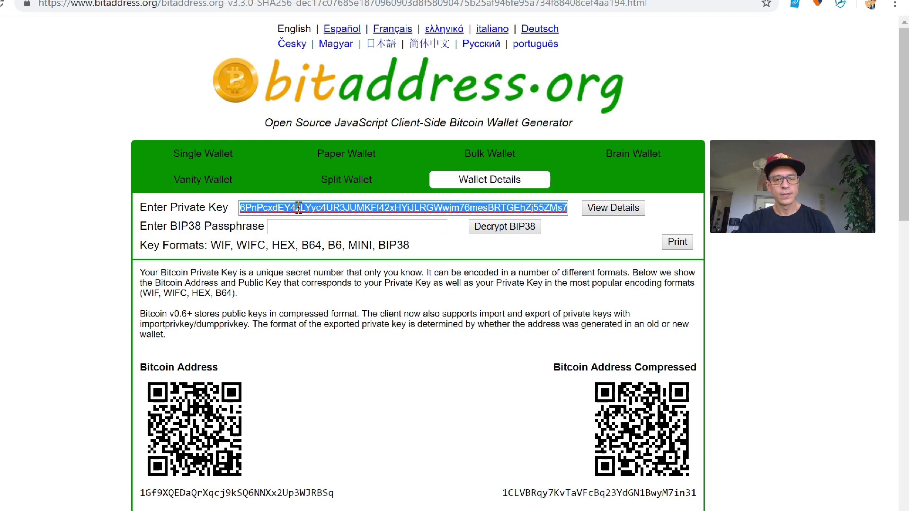
key(ctrl+v)
click(597, 208)
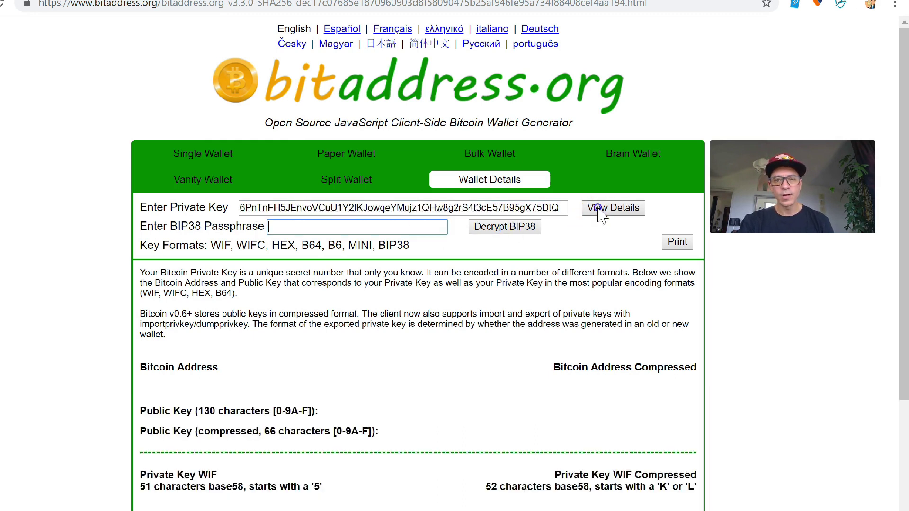
Attempt BIP38 decryption with the entered passphrase, triggering the incorrect-passphrase warning.
scroll(378, 345, down, 3)
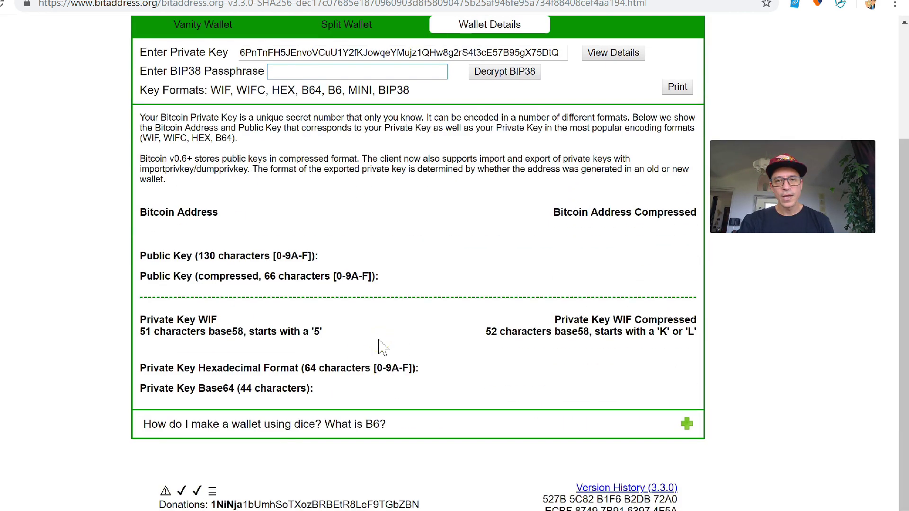
scroll(426, 299, up, 2)
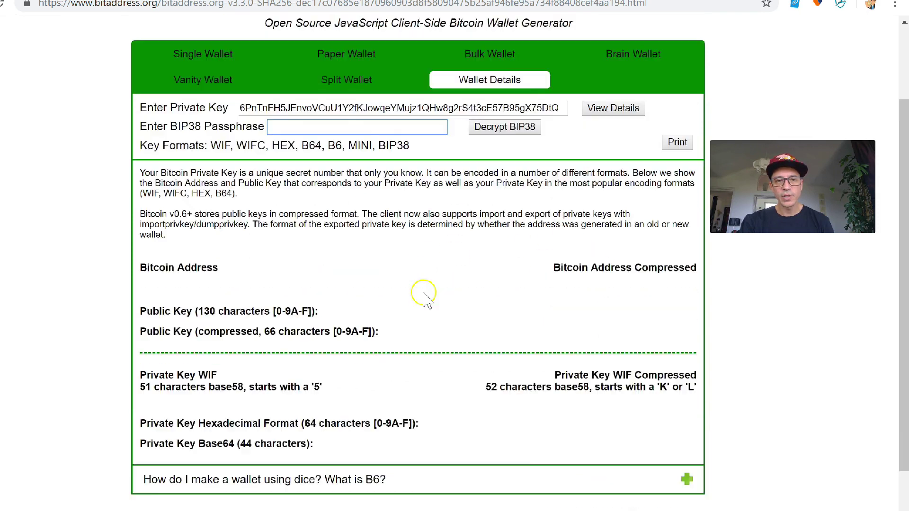
scroll(424, 294, up, 3)
click(308, 224)
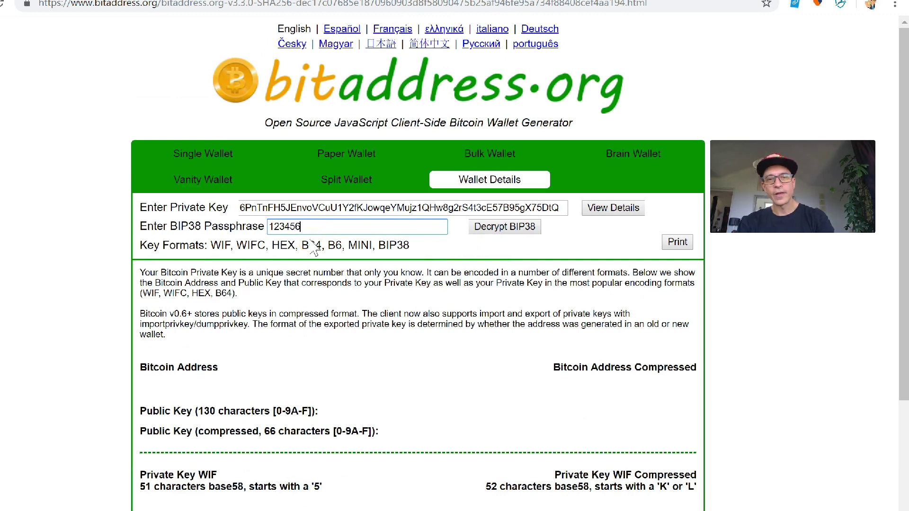
click(494, 228)
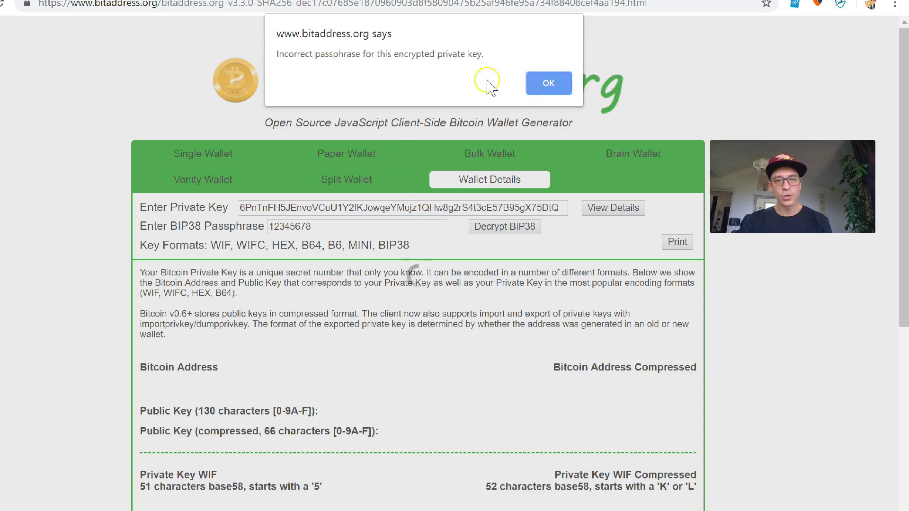
click(535, 87)
double_click(334, 227)
click(334, 227)
key(BackSpace)
key(BackSpace)
text(5)
click(503, 228)
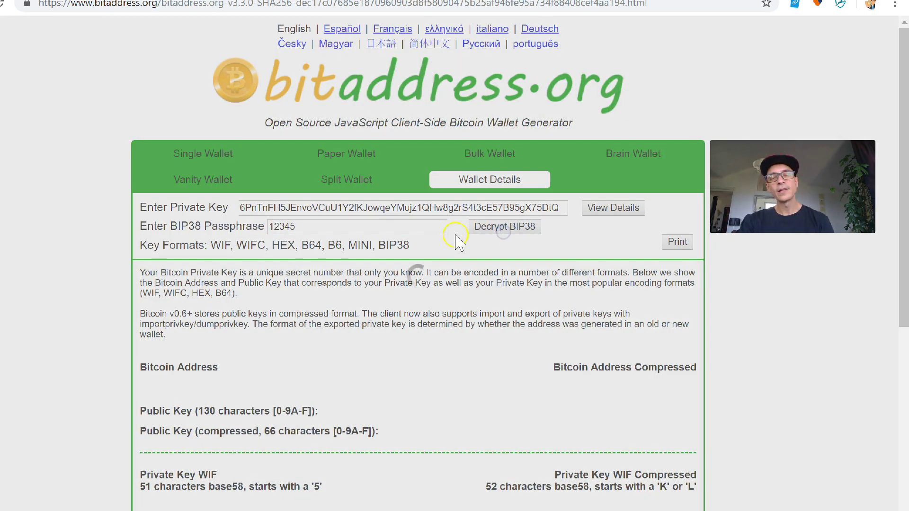
Browse the second key's decrypted Bitcoin addresses, public keys and private key formats.
click(460, 253)
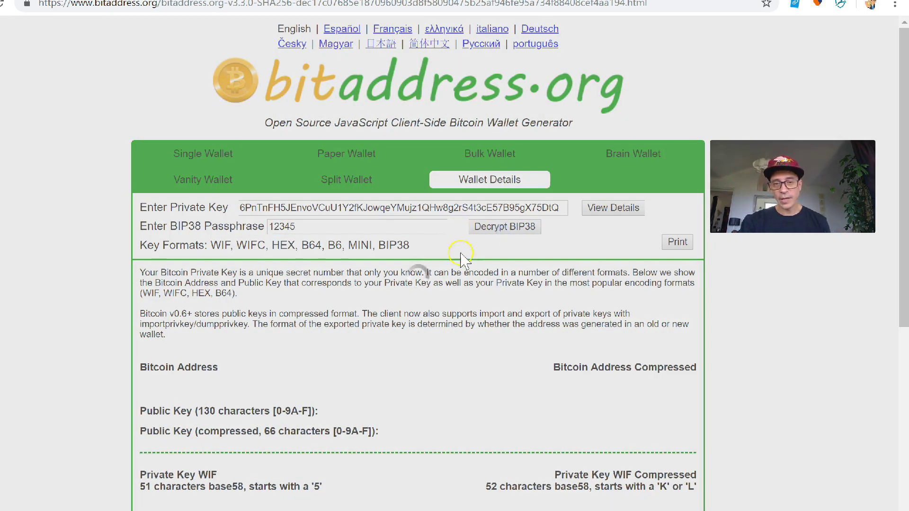
scroll(462, 261, down, 7)
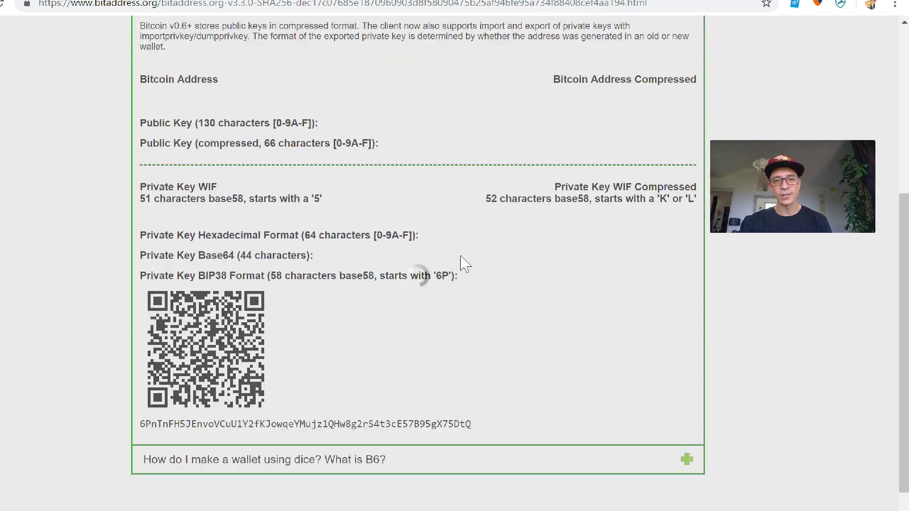
click(452, 258)
click(438, 251)
click(399, 229)
scroll(400, 232, down, 5)
scroll(400, 236, up, 5)
scroll(400, 239, down, 7)
scroll(400, 237, down, 3)
scroll(400, 236, up, 20)
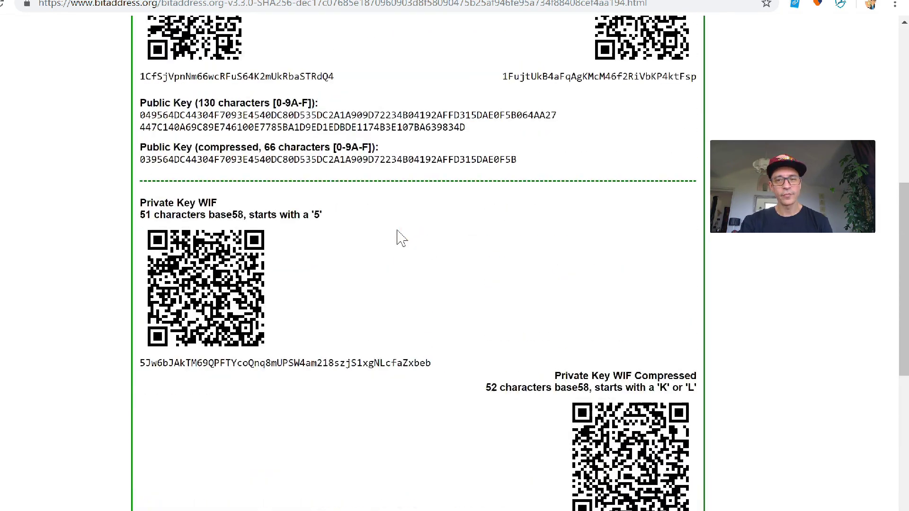
click(225, 159)
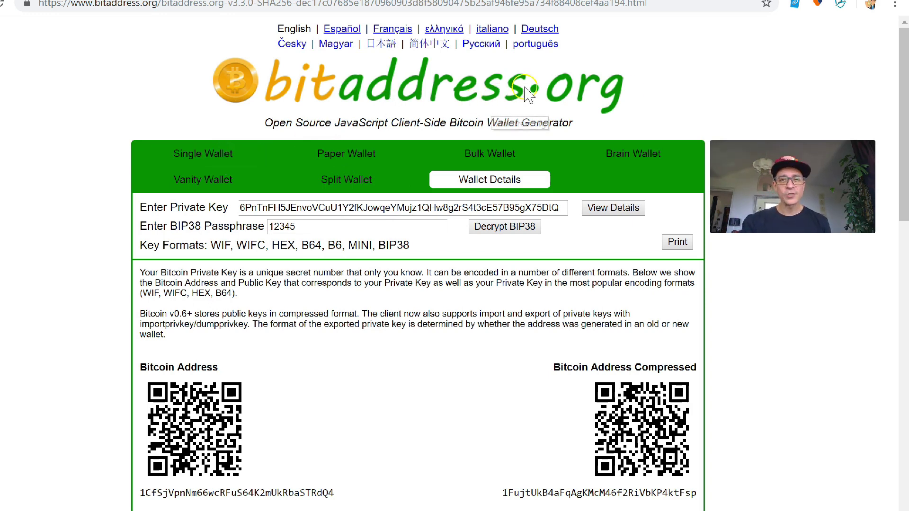
click(516, 139)
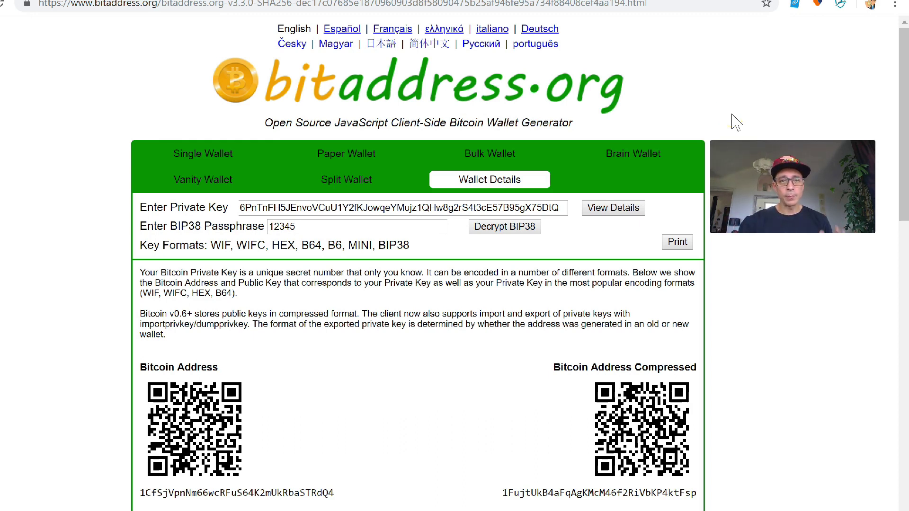
click(708, 85)
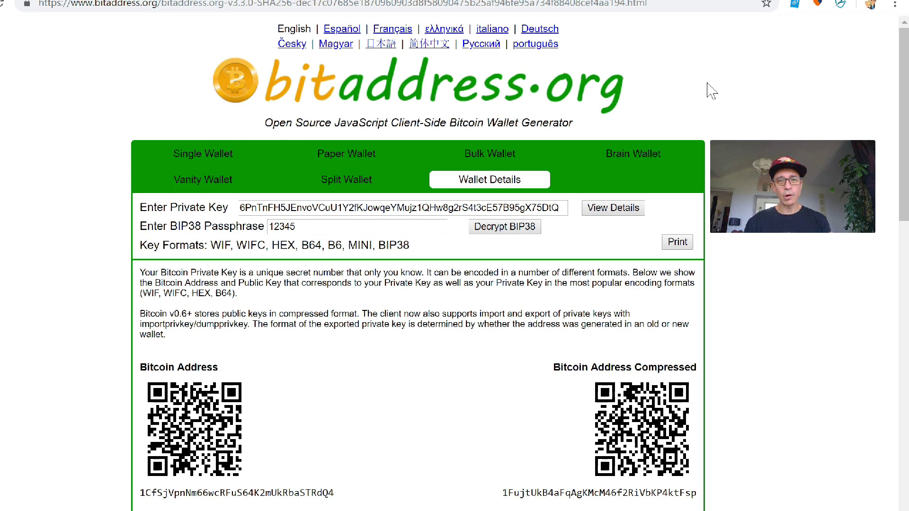
click(573, 107)
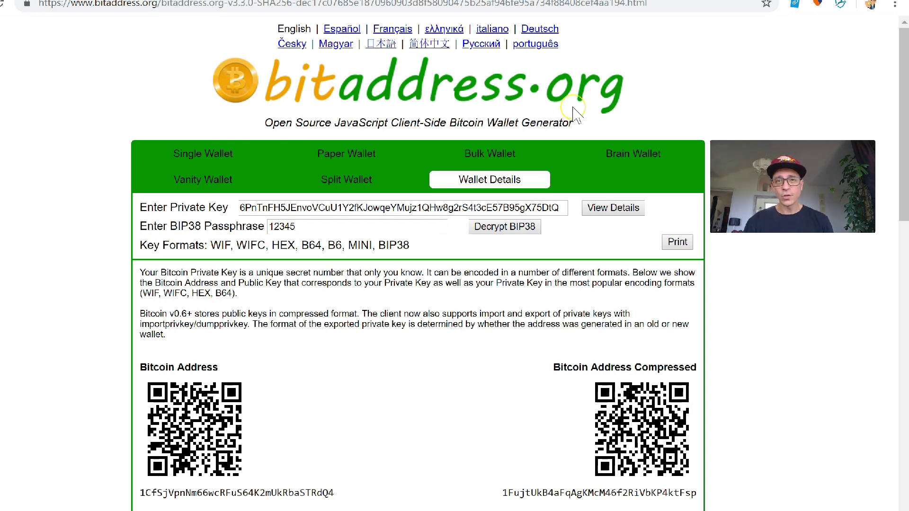